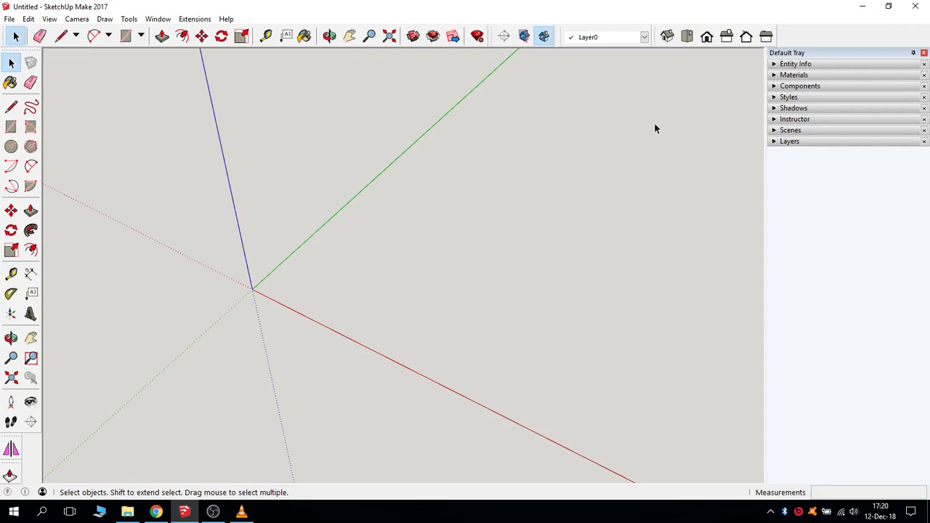
Step: Hide the Layers toolbar and show it again
{"action": "right_click", "coordinate": [797, 35]}
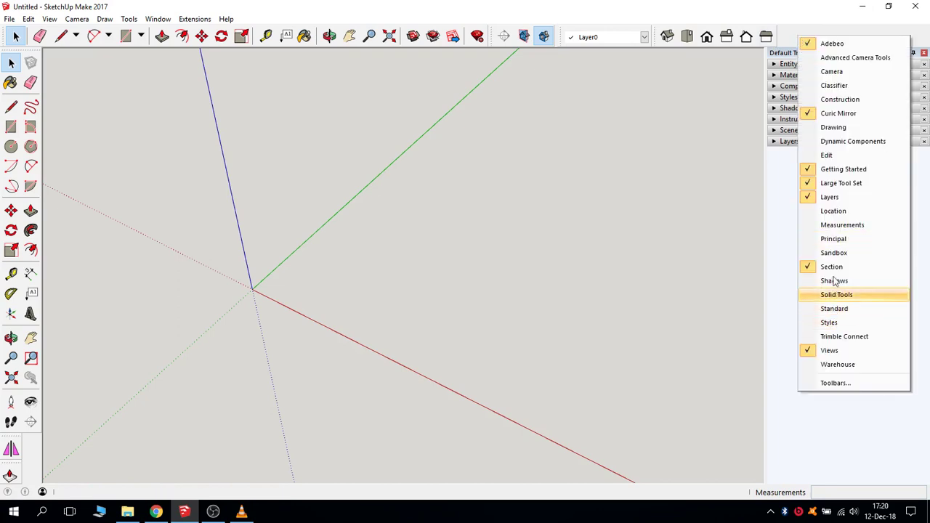
{"action": "left_click", "coordinate": [829, 197]}
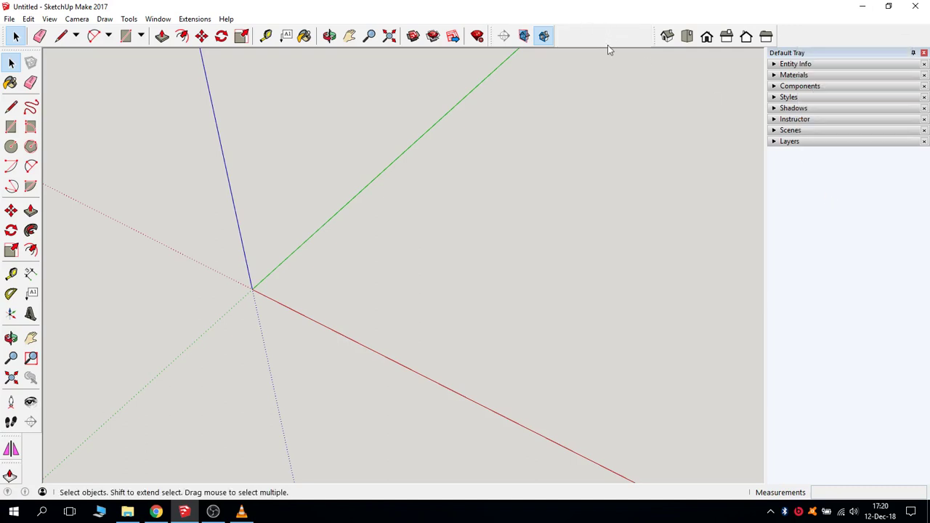
{"action": "right_click", "coordinate": [797, 36]}
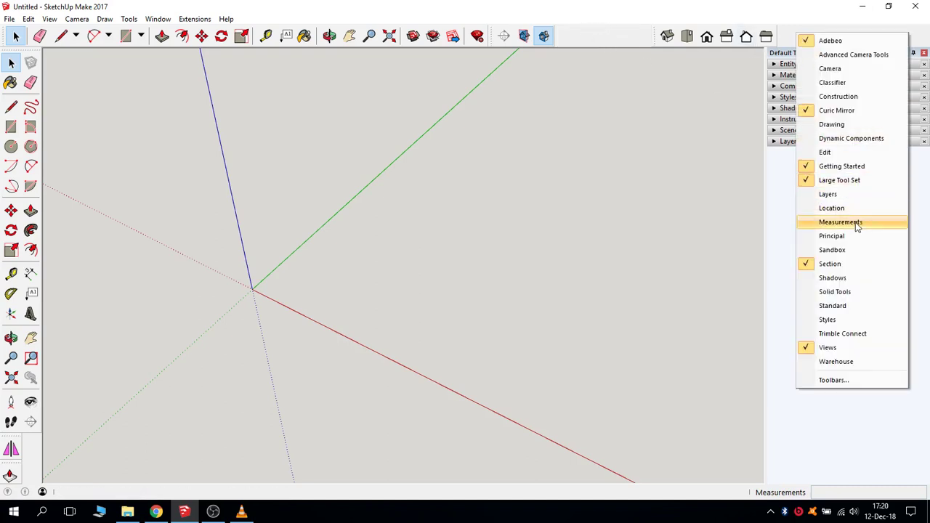
{"action": "left_click", "coordinate": [839, 198]}
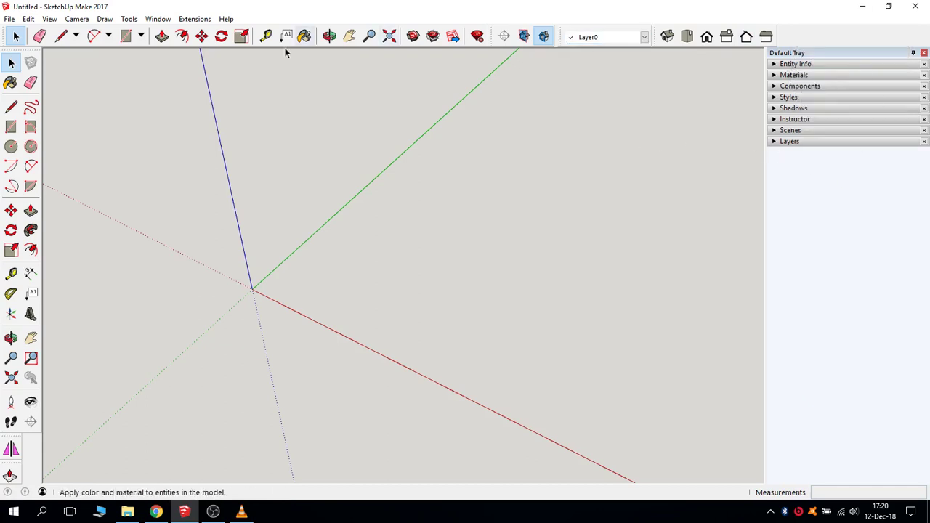
Step: Remove the Layers panel from the default tray and add it back
{"action": "left_click", "coordinate": [158, 19]}
{"action": "mouse_move", "coordinate": [177, 32]}
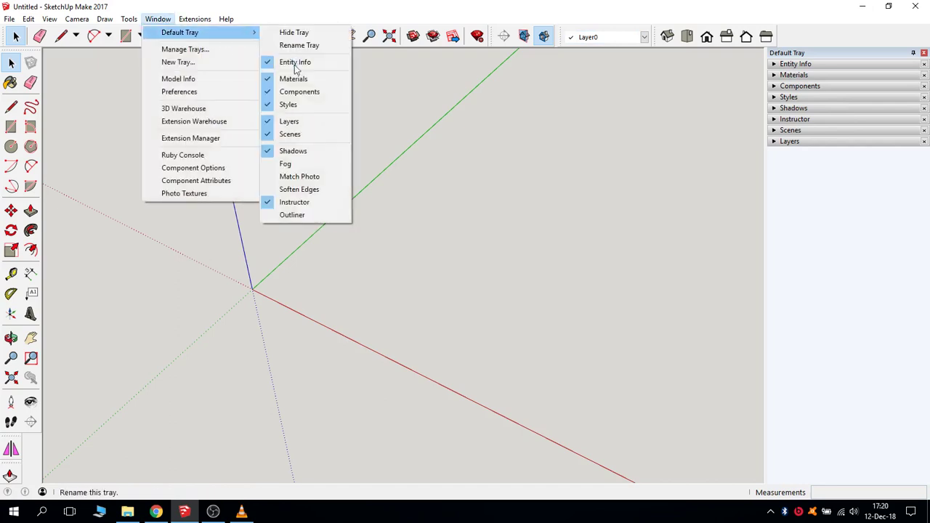
{"action": "left_click", "coordinate": [291, 122]}
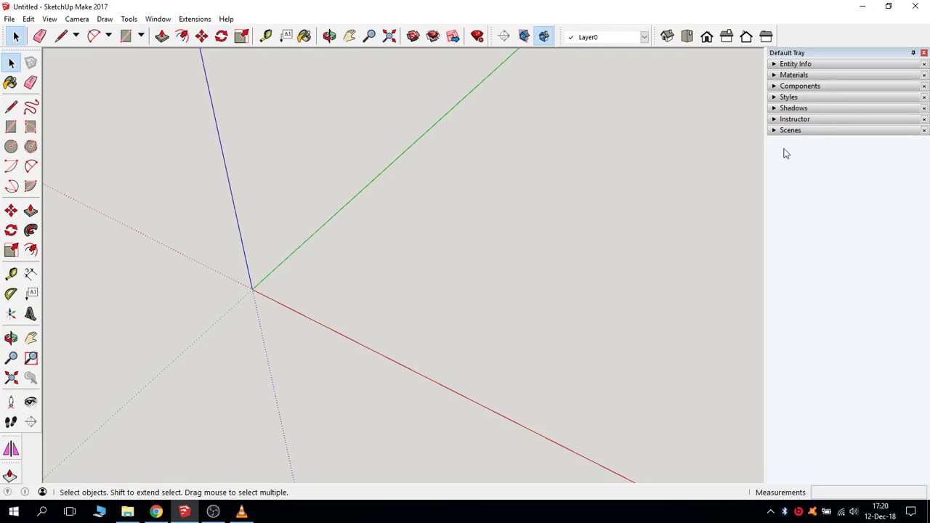
{"action": "left_click", "coordinate": [158, 19]}
{"action": "mouse_move", "coordinate": [180, 33]}
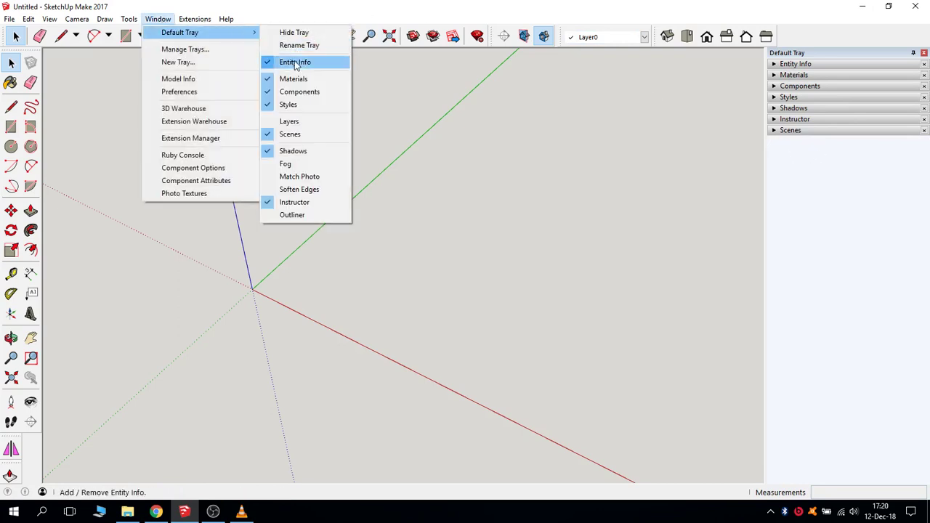
{"action": "left_click", "coordinate": [320, 123]}
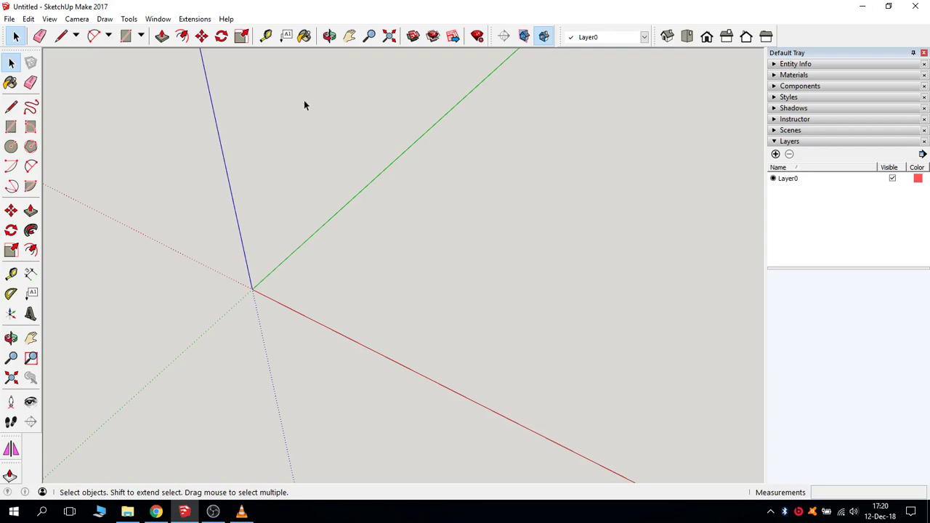
Step: Confirm Woodworking - Millimeters as the default drawing template in the preferences
{"action": "left_click", "coordinate": [161, 19]}
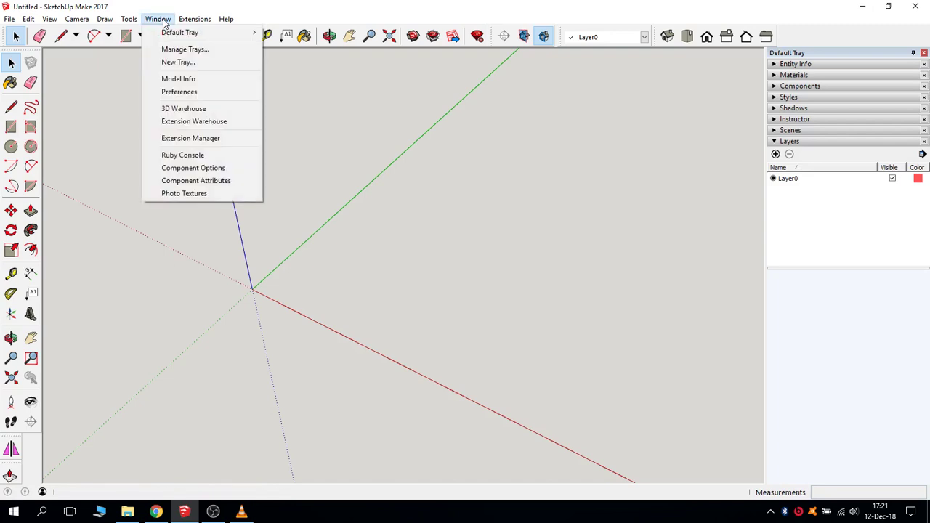
{"action": "left_click", "coordinate": [179, 92]}
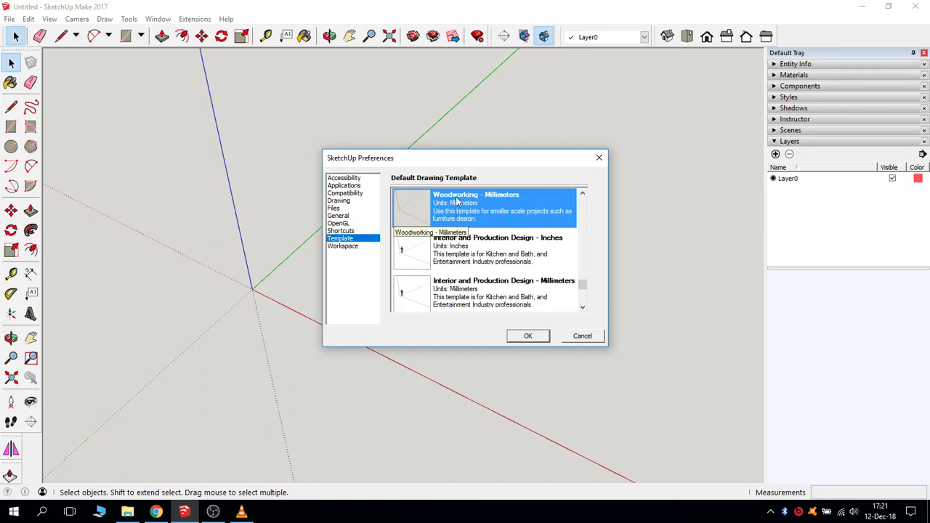
{"action": "mouse_move", "coordinate": [584, 288]}
{"action": "left_mouse_down"}
{"action": "mouse_move", "coordinate": [583, 266]}
{"action": "mouse_move", "coordinate": [584, 285]}
{"action": "left_mouse_up"}
{"action": "scroll", "coordinate": [472, 268], "scroll_direction": "up", "scroll_amount": 2}
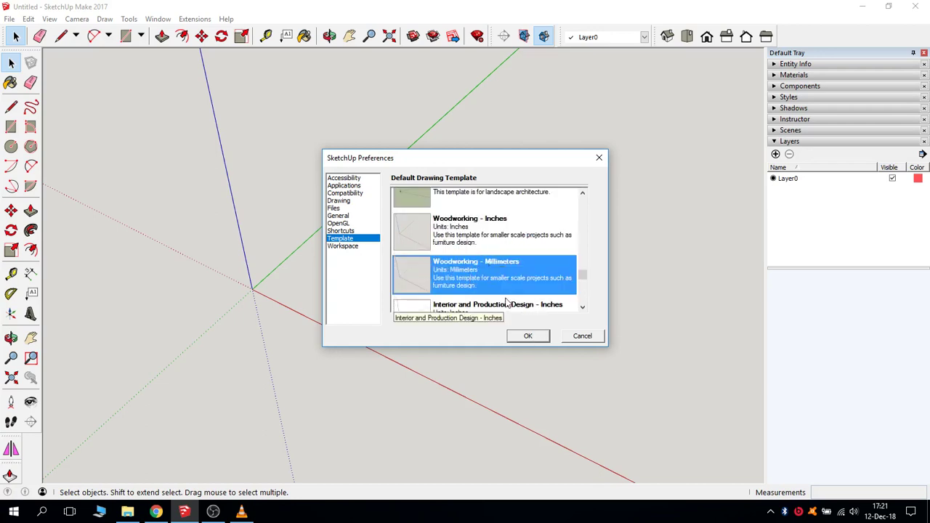
{"action": "left_click", "coordinate": [528, 337]}
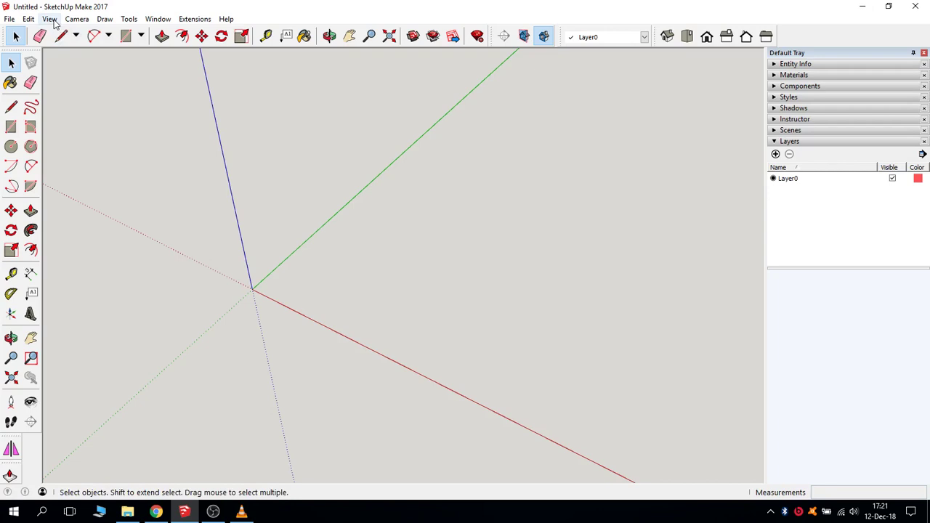
Step: Examine the model's length unit format, the selectable units and the precision settings in the model information
{"action": "left_click", "coordinate": [78, 21]}
{"action": "mouse_move", "coordinate": [59, 22]}
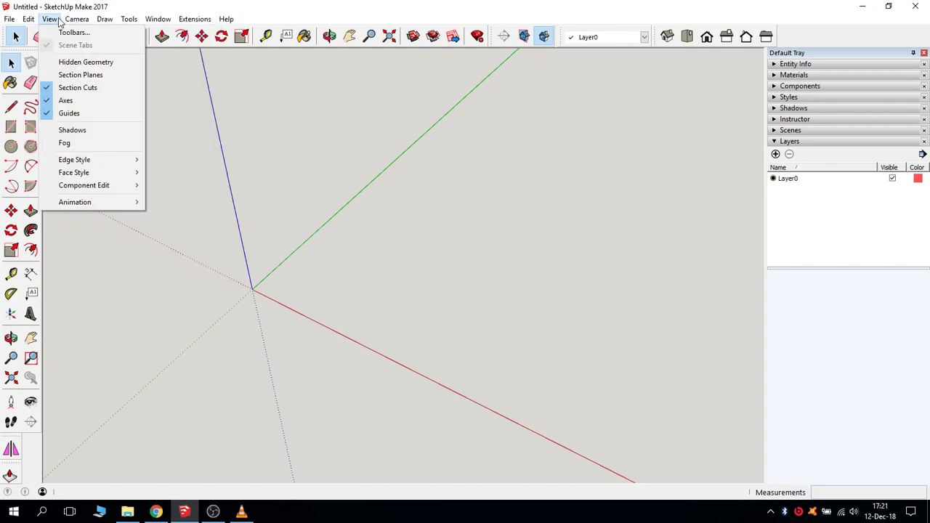
{"action": "mouse_move", "coordinate": [95, 202]}
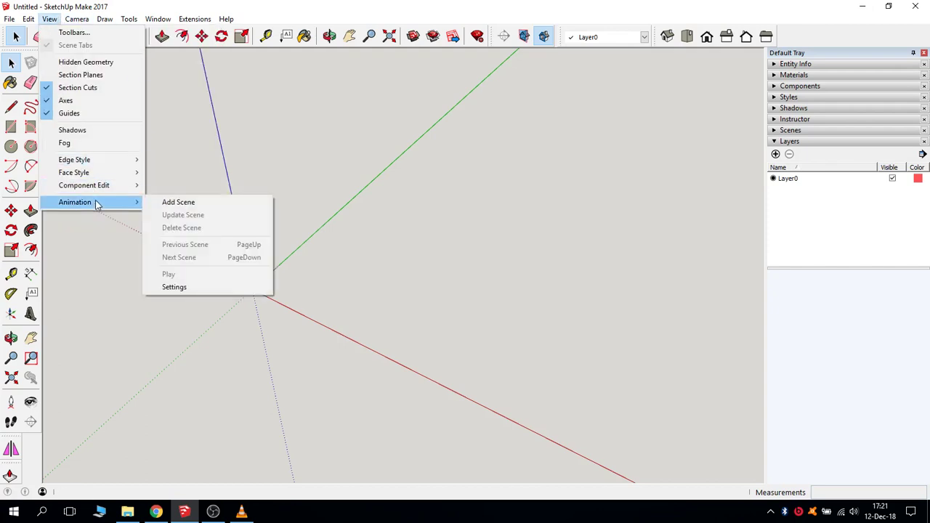
{"action": "left_click", "coordinate": [181, 287]}
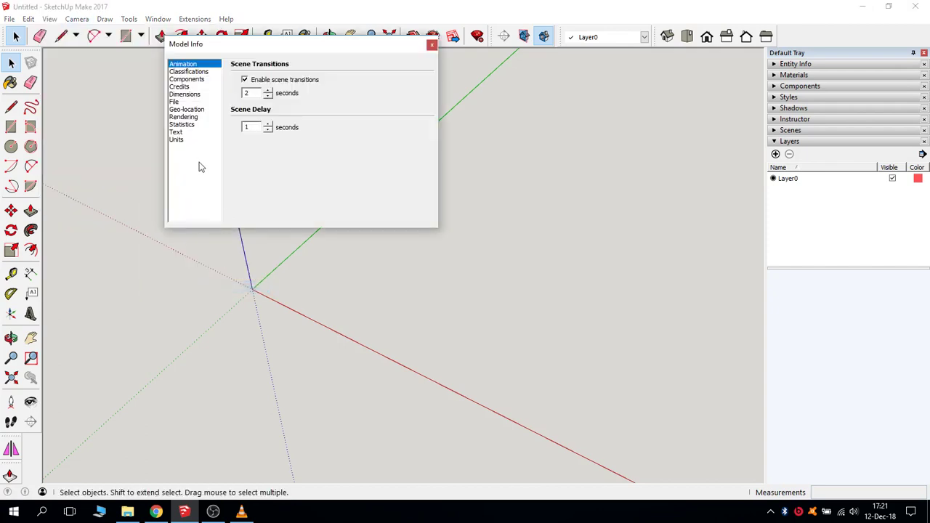
{"action": "left_click", "coordinate": [177, 140]}
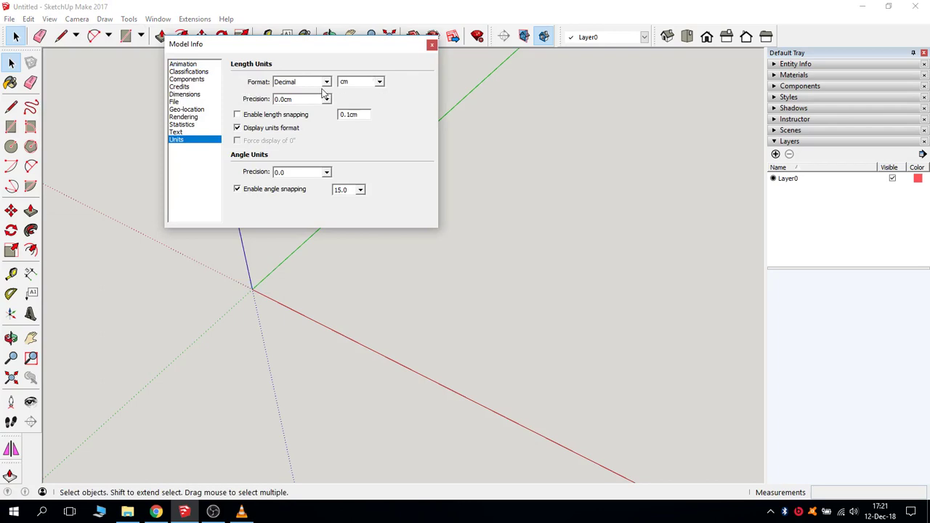
{"action": "left_click", "coordinate": [379, 82]}
{"action": "left_click", "coordinate": [379, 82]}
{"action": "left_click", "coordinate": [430, 48]}
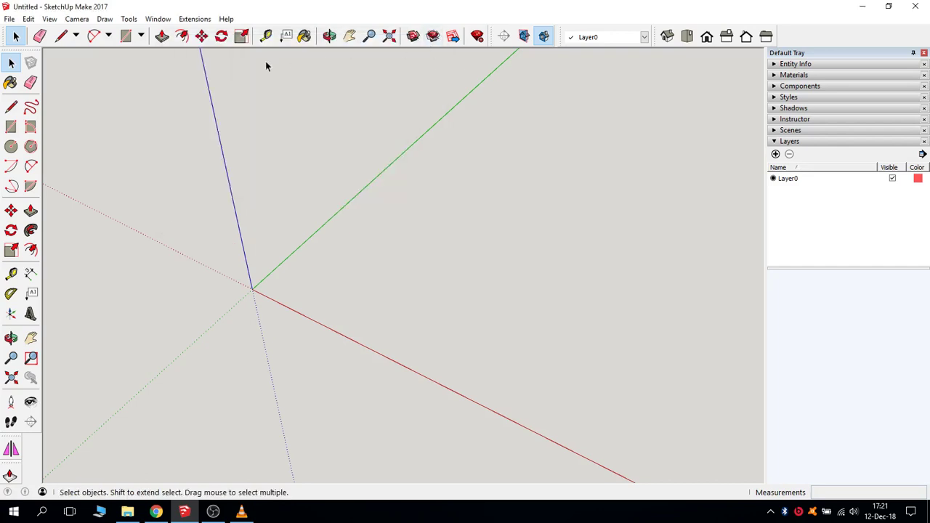
{"action": "left_click", "coordinate": [159, 20]}
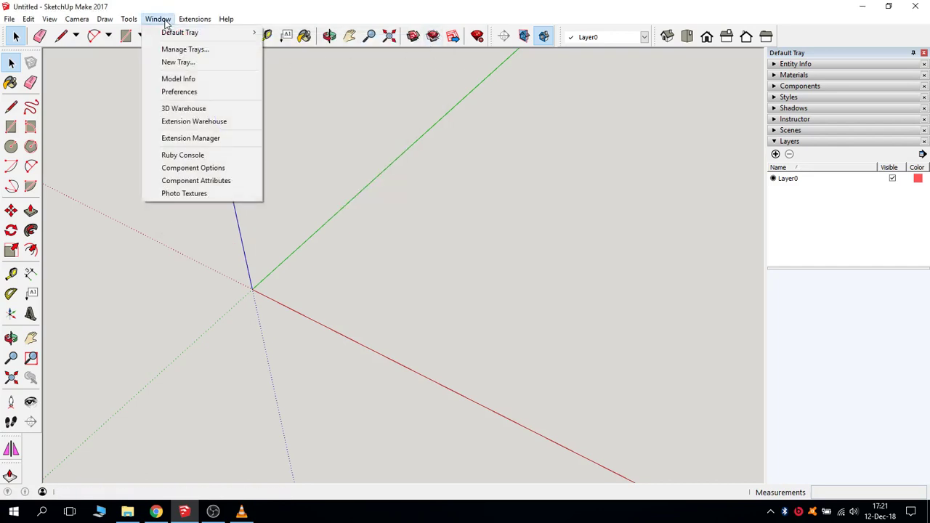
{"action": "left_click", "coordinate": [190, 80]}
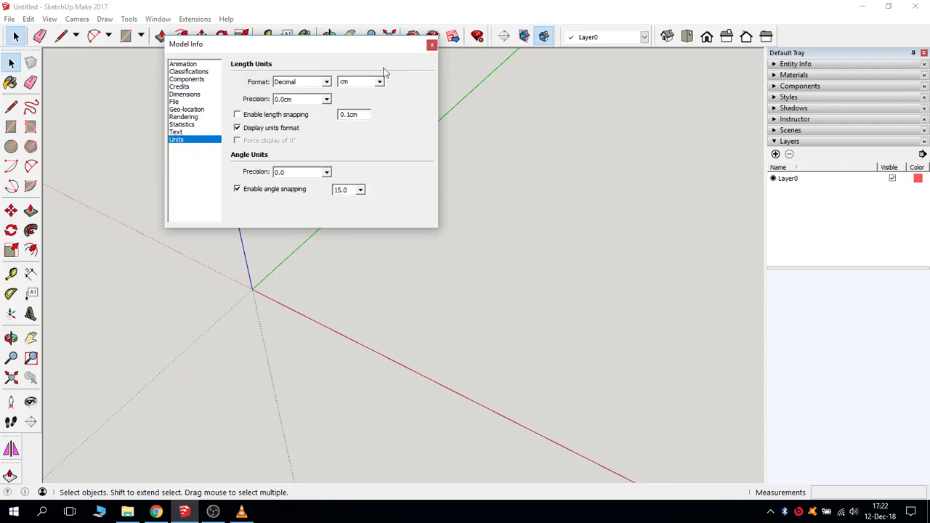
{"action": "left_click", "coordinate": [431, 45]}
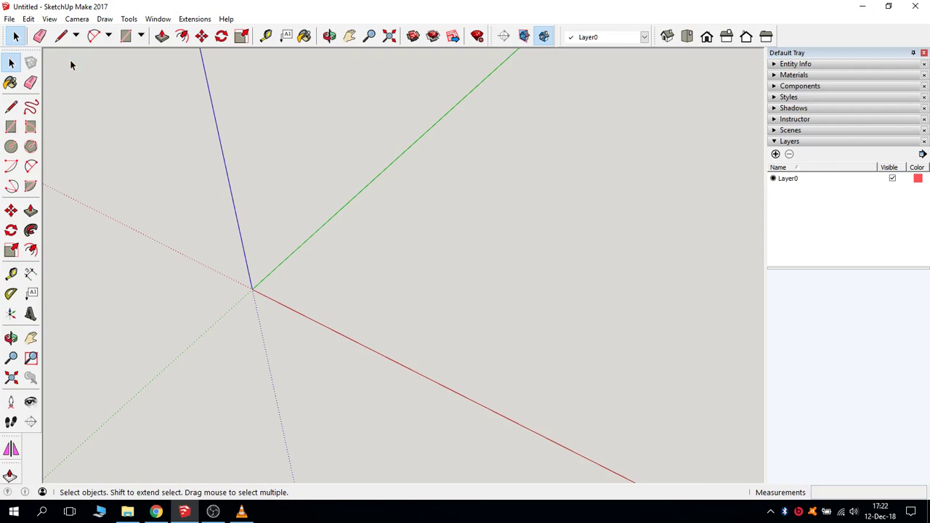
{"action": "left_click", "coordinate": [9, 19]}
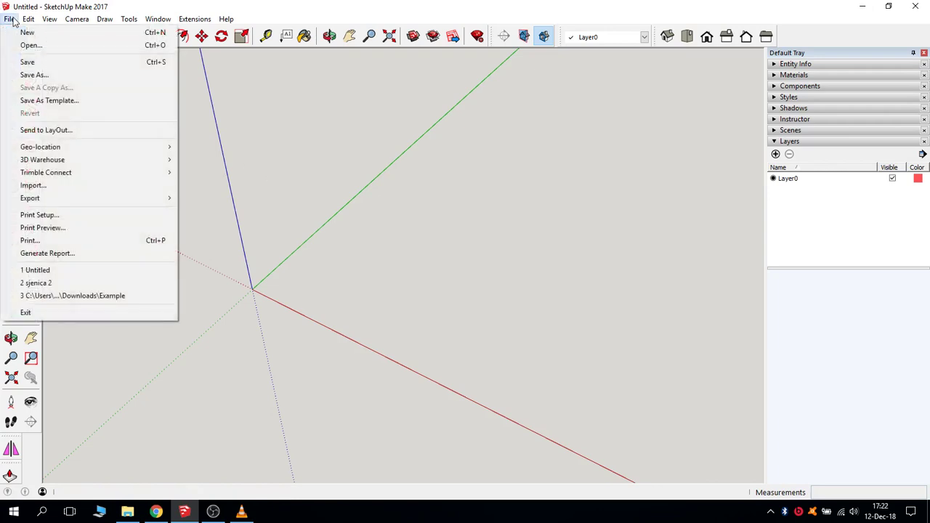
{"action": "left_click", "coordinate": [67, 103]}
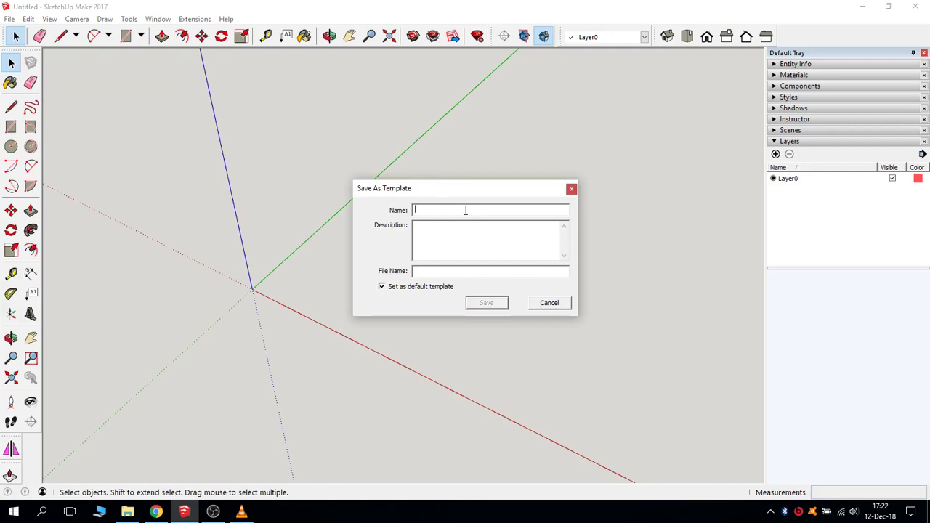
{"action": "left_click", "coordinate": [555, 303]}
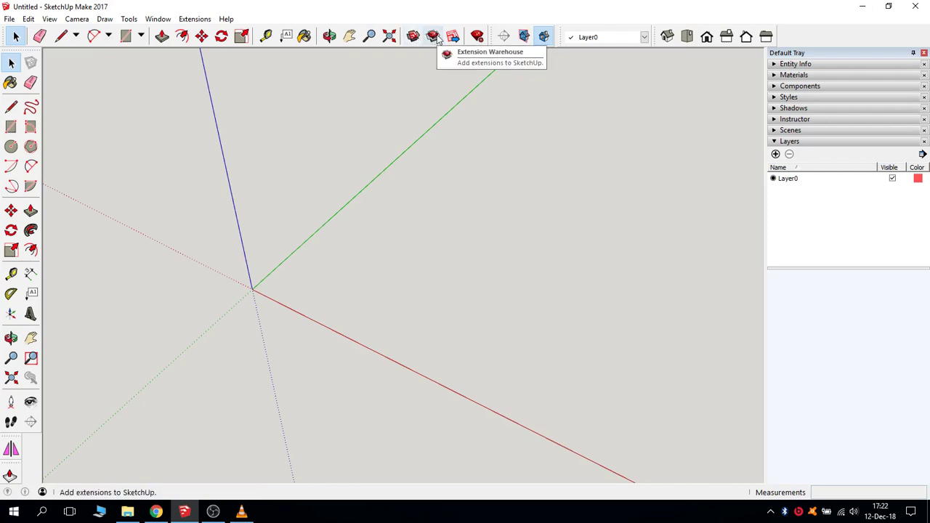
{"action": "right_click", "coordinate": [793, 32]}
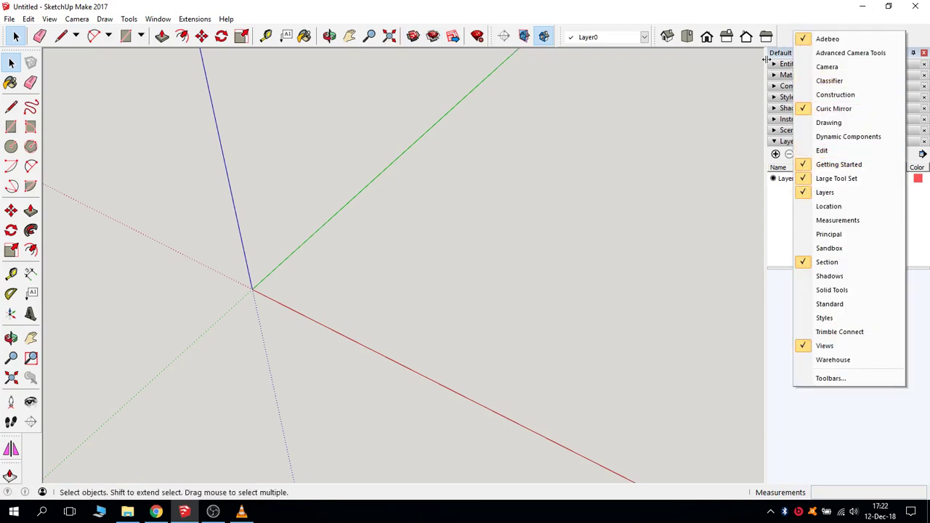
{"action": "left_click", "coordinate": [789, 27]}
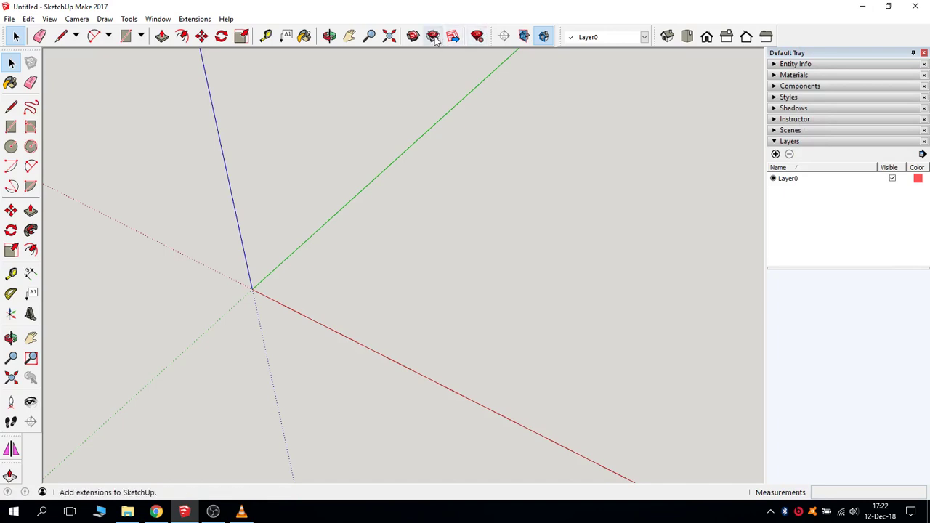
Step: Search the Extension Warehouse for "timber framing" and look through the matching extensions
{"action": "left_click", "coordinate": [160, 20]}
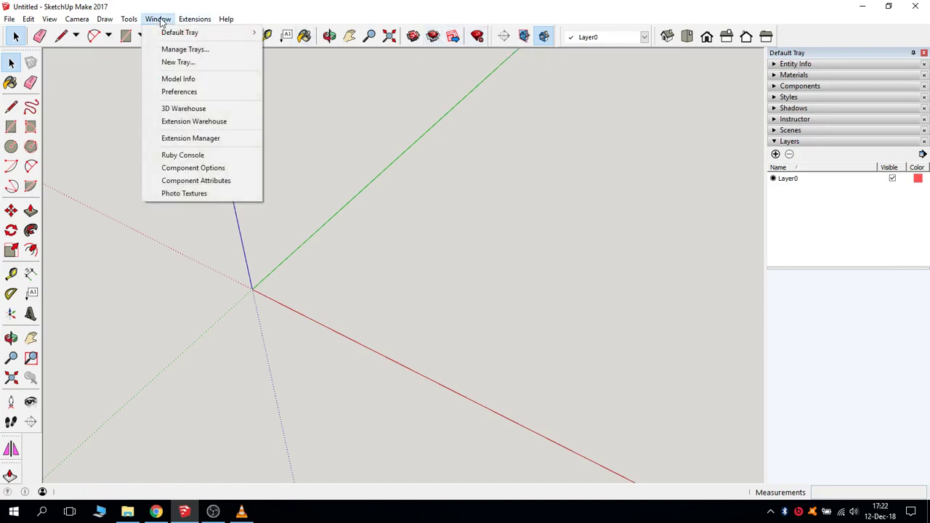
{"action": "left_click", "coordinate": [196, 123]}
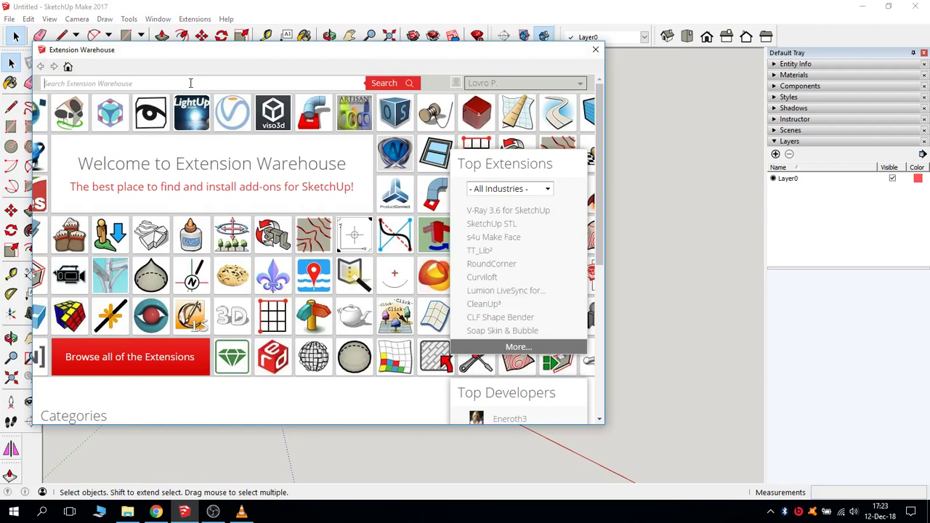
{"action": "type", "text": "timber framing"}
{"action": "left_click", "coordinate": [408, 83]}
{"action": "left_click", "coordinate": [383, 83]}
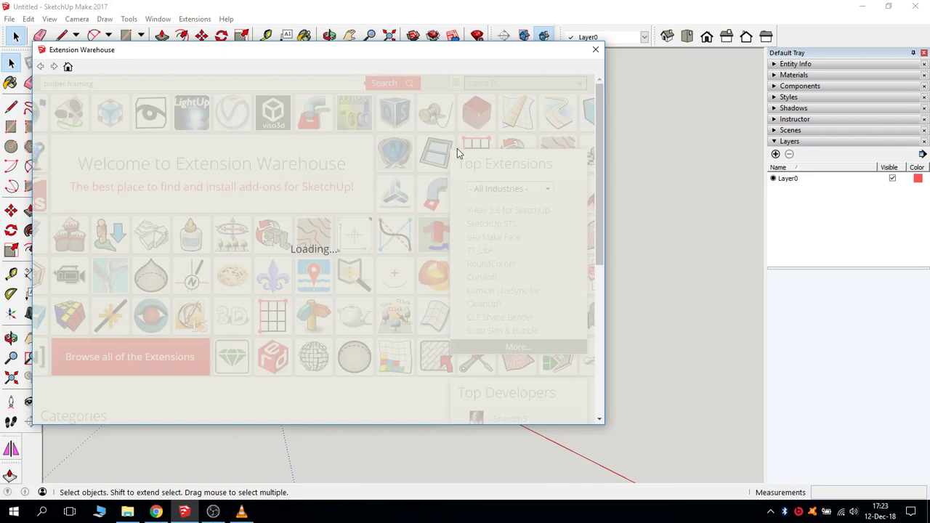
{"action": "scroll", "coordinate": [461, 150], "scroll_direction": "down", "scroll_amount": 3}
{"action": "scroll", "coordinate": [392, 127], "scroll_direction": "up", "scroll_amount": 1}
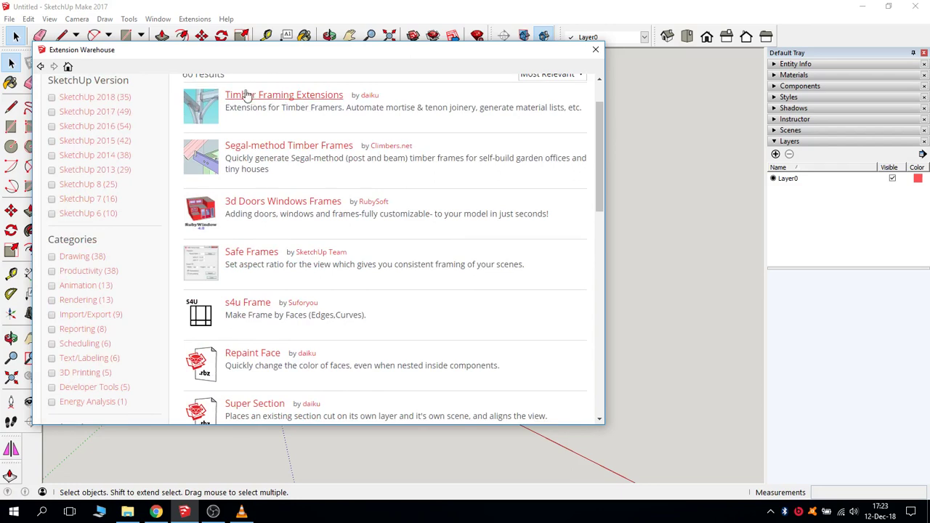
Step: Review the details page of Timber Framing Extensions by daiku and close the Extension Warehouse
{"action": "left_click", "coordinate": [323, 97]}
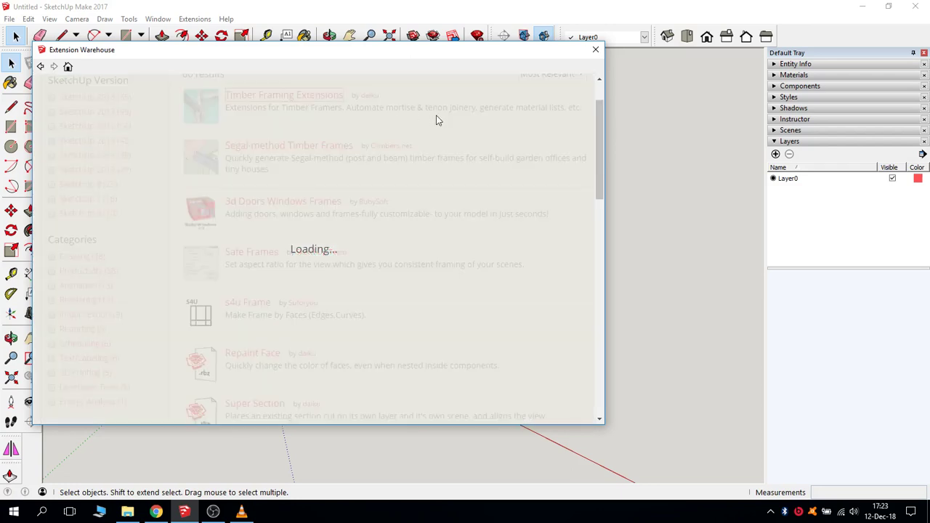
{"action": "scroll", "coordinate": [440, 121], "scroll_direction": "down", "scroll_amount": 1}
{"action": "scroll", "coordinate": [440, 121], "scroll_direction": "up", "scroll_amount": 1}
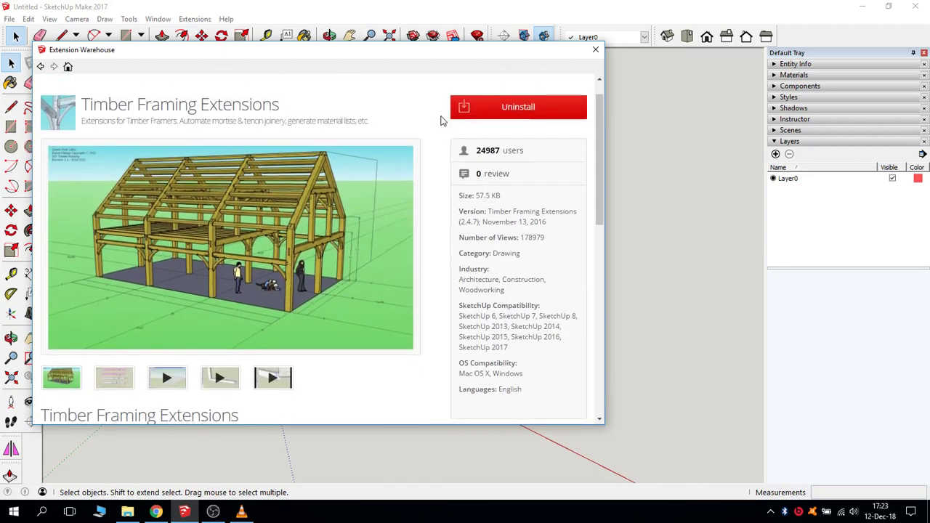
{"action": "scroll", "coordinate": [441, 120], "scroll_direction": "down", "scroll_amount": 1}
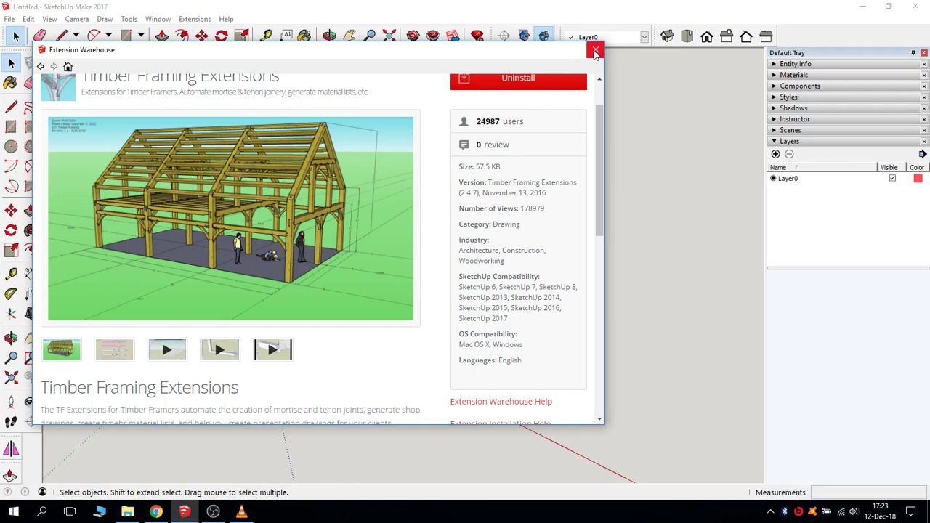
{"action": "left_click", "coordinate": [596, 49]}
{"action": "left_click", "coordinate": [192, 19]}
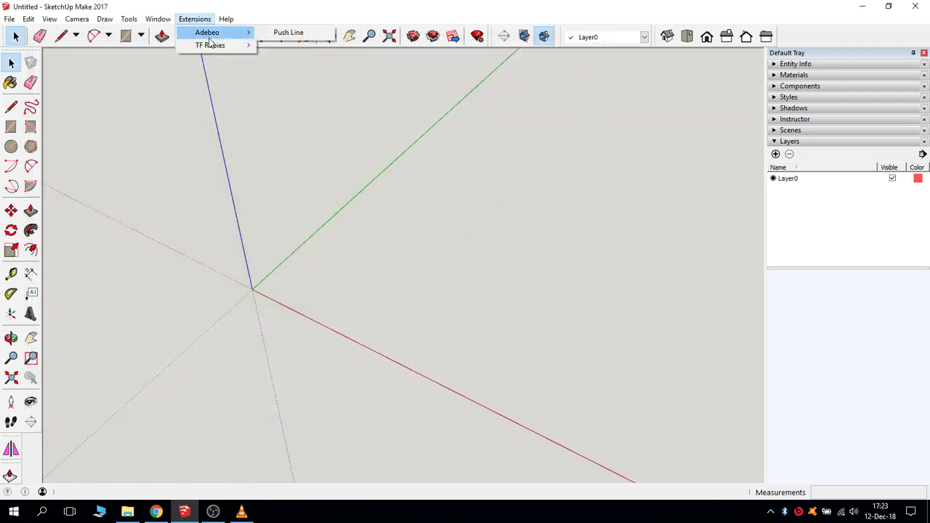
{"action": "mouse_move", "coordinate": [210, 46]}
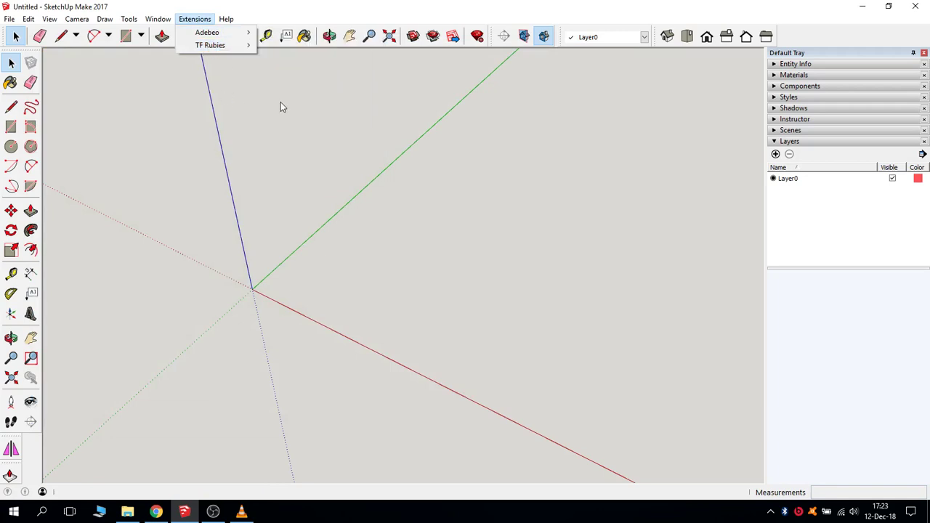
{"action": "left_click", "coordinate": [281, 103]}
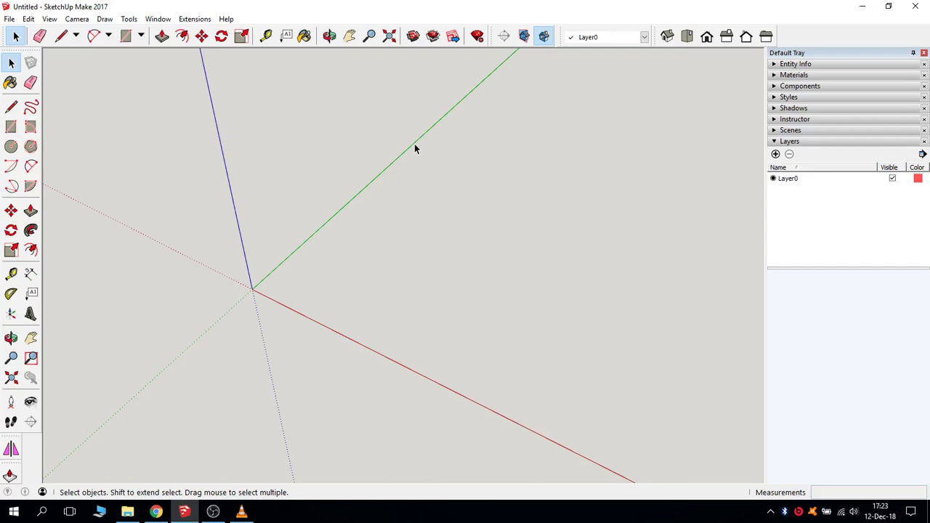